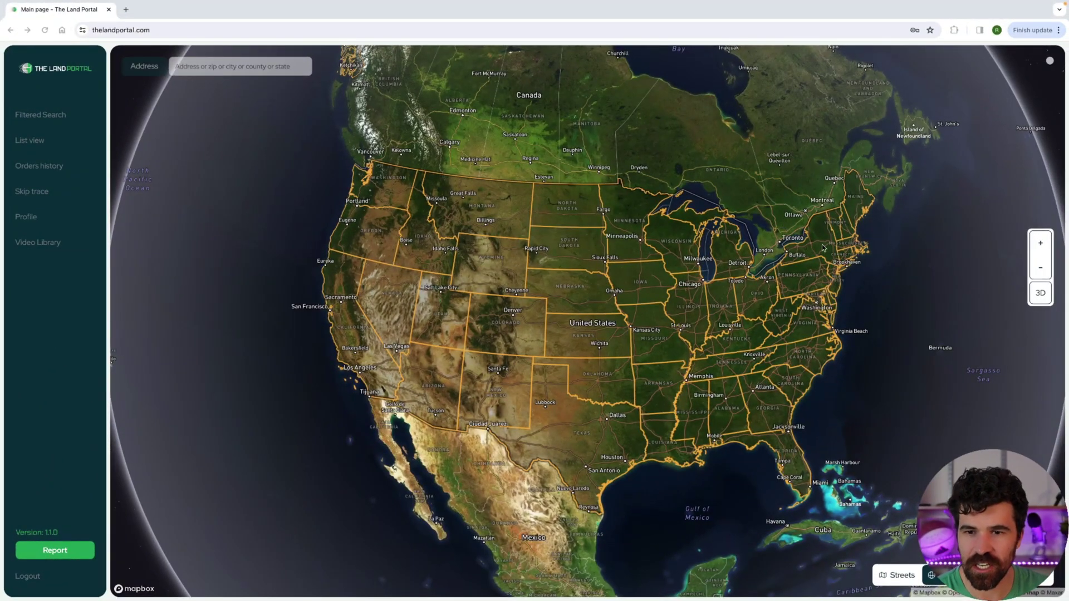
Step: Zoom and pan the satellite map to Honey Hill in Otsego County, NY, and switch to 3D
{"action": "scroll", "coordinate": [825, 249], "scroll_direction": "up", "scroll_amount": 10}
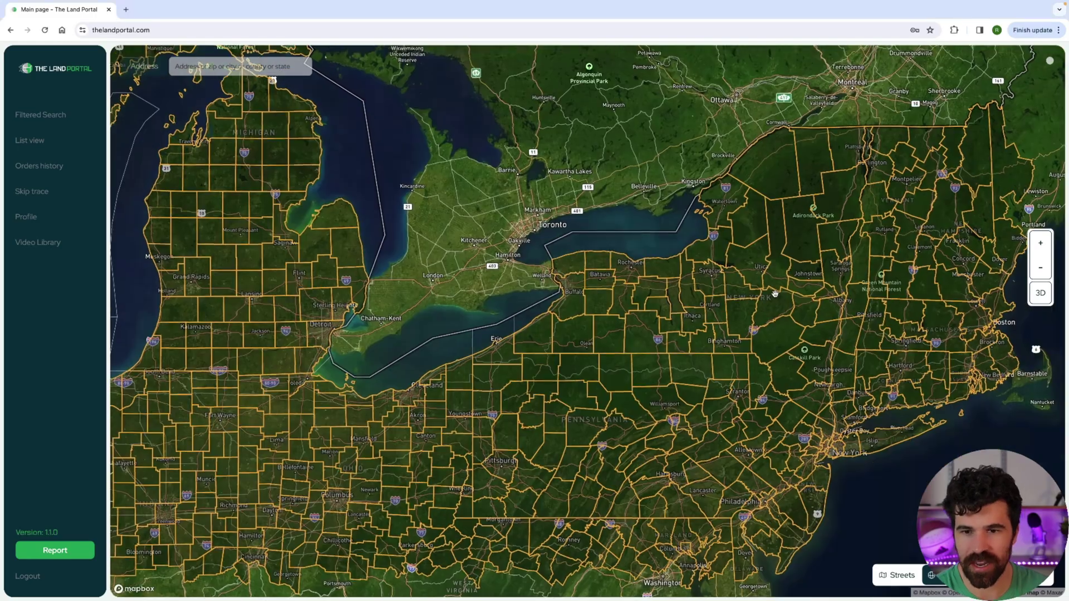
{"action": "scroll", "coordinate": [773, 293], "scroll_direction": "up", "scroll_amount": 10}
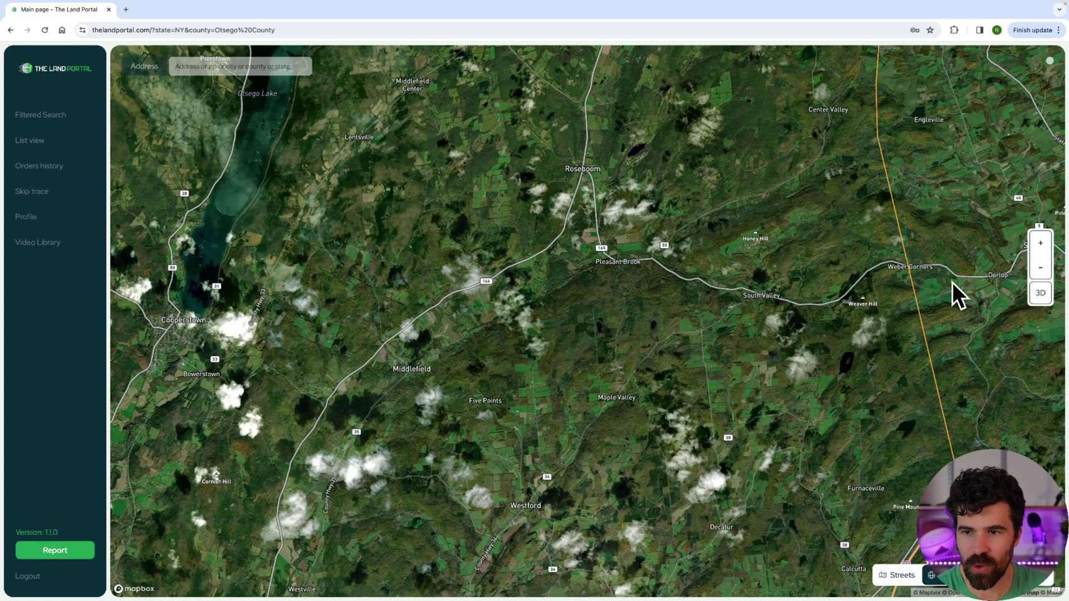
{"action": "left_click_drag", "start_coordinate": [689, 305], "coordinate": [505, 366]}
{"action": "scroll", "coordinate": [560, 325], "scroll_direction": "up", "scroll_amount": 5}
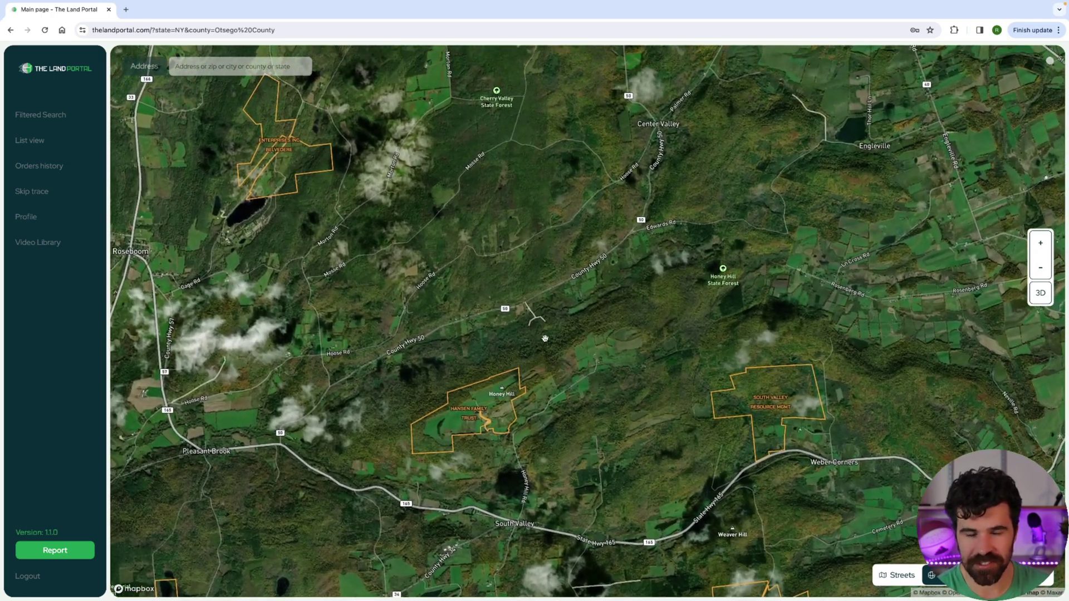
{"action": "left_click_drag", "start_coordinate": [681, 187], "coordinate": [663, 289]}
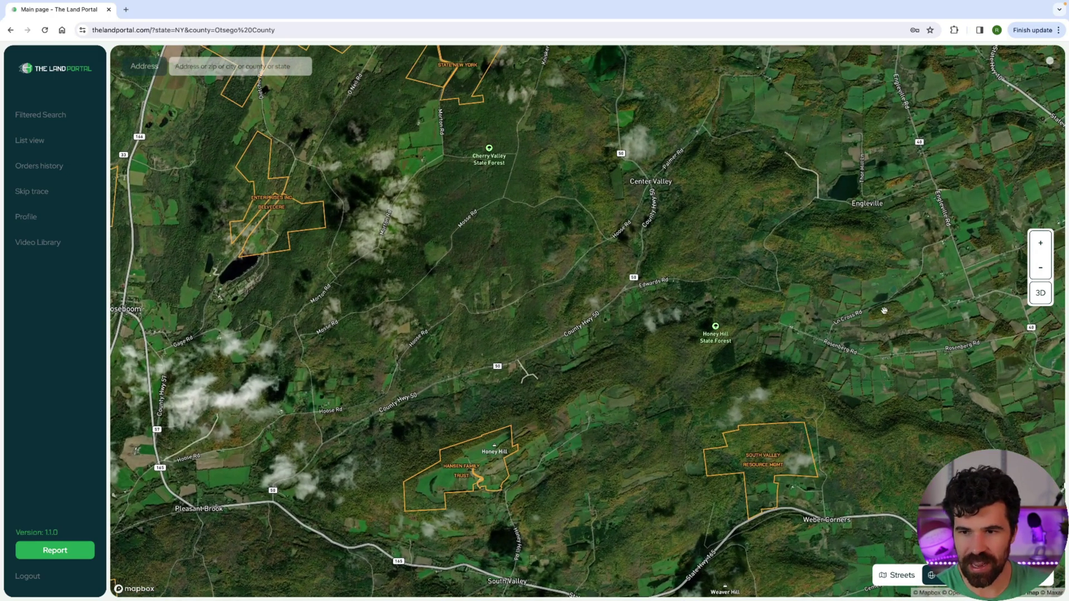
{"action": "left_click", "coordinate": [1040, 293]}
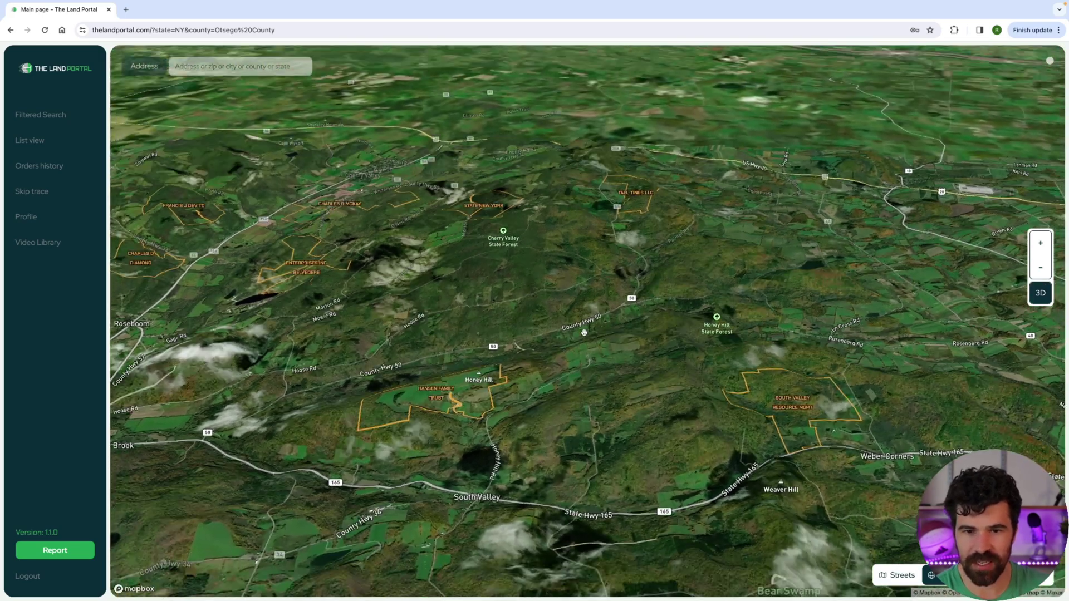
Step: Move toward County Hwy 50 near Sissum Cemetery and select the 5.72-acre parcel
{"action": "scroll", "coordinate": [578, 374], "scroll_direction": "up", "scroll_amount": 5}
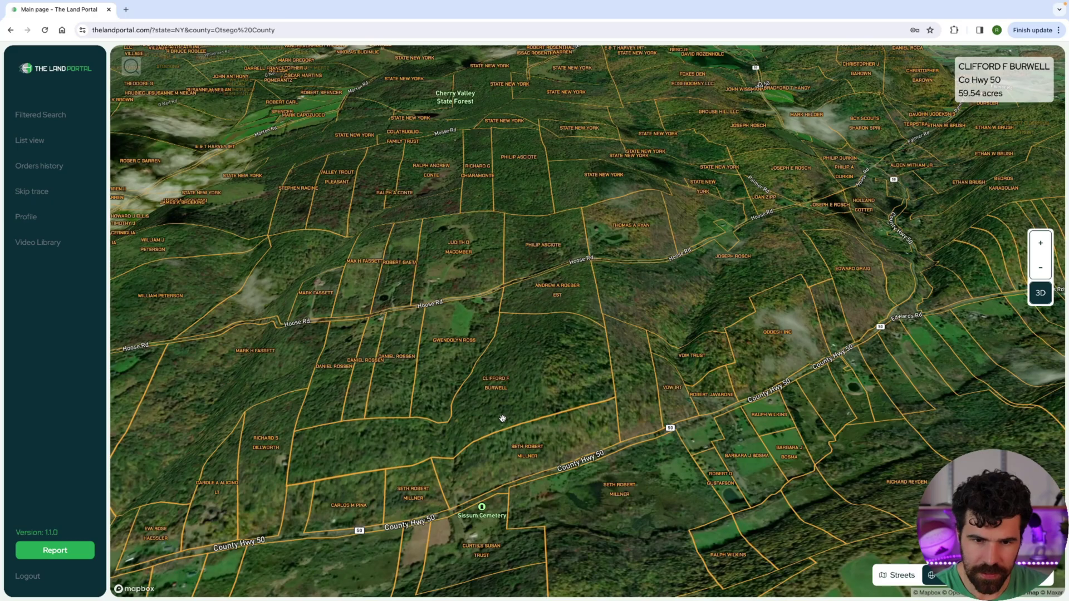
{"action": "left_click_drag", "start_coordinate": [485, 439], "coordinate": [626, 437]}
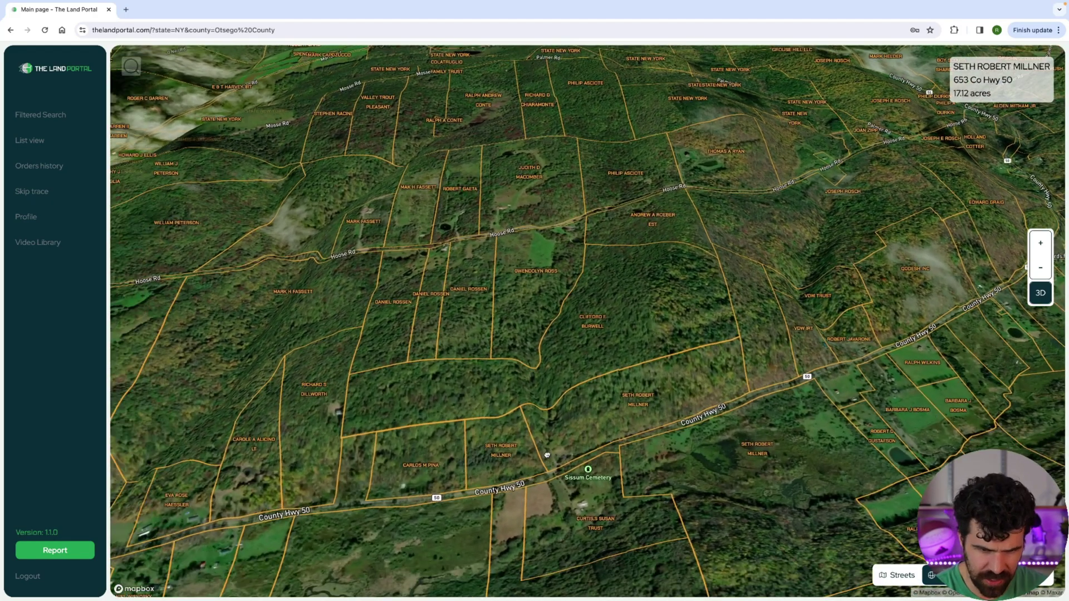
{"action": "left_click_drag", "start_coordinate": [475, 468], "coordinate": [497, 449]}
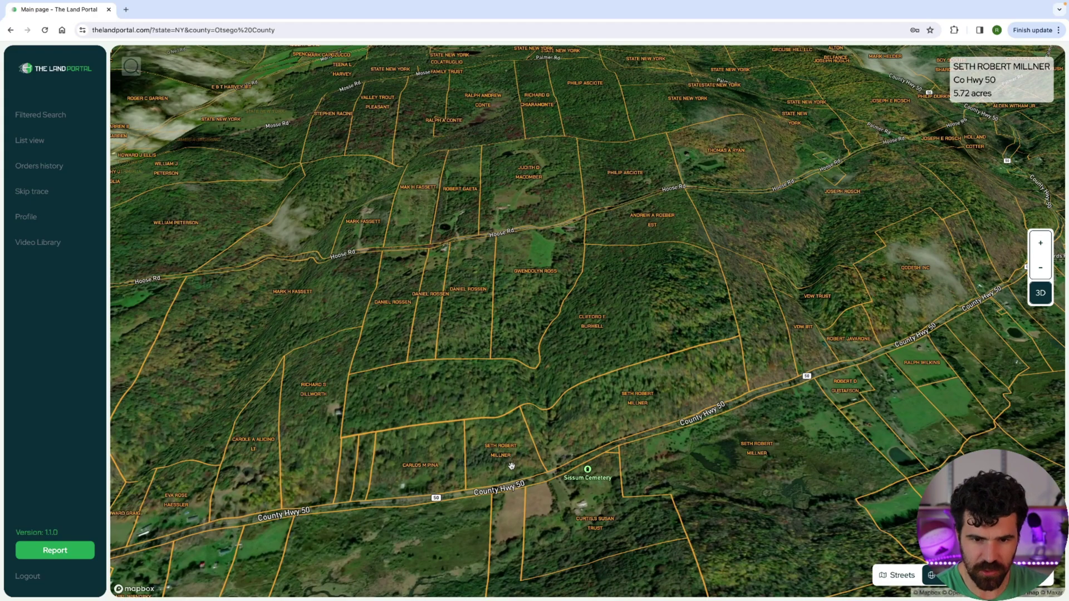
{"action": "left_click", "coordinate": [511, 465]}
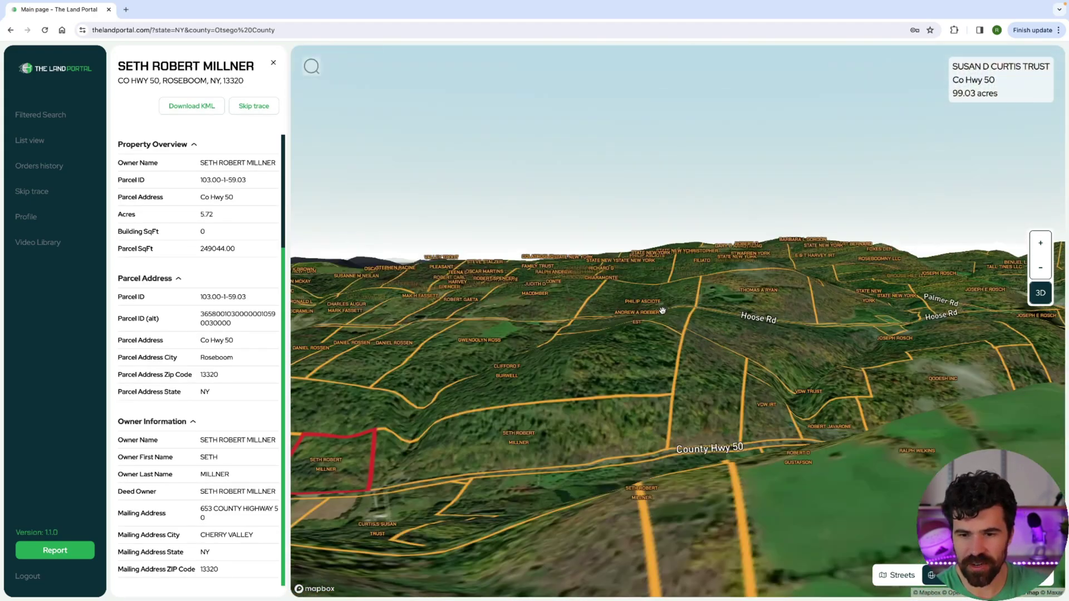
Step: Dismiss the parcel details, center and rotate around the red parcel, then switch 3D off
{"action": "key", "text": "Escape"}
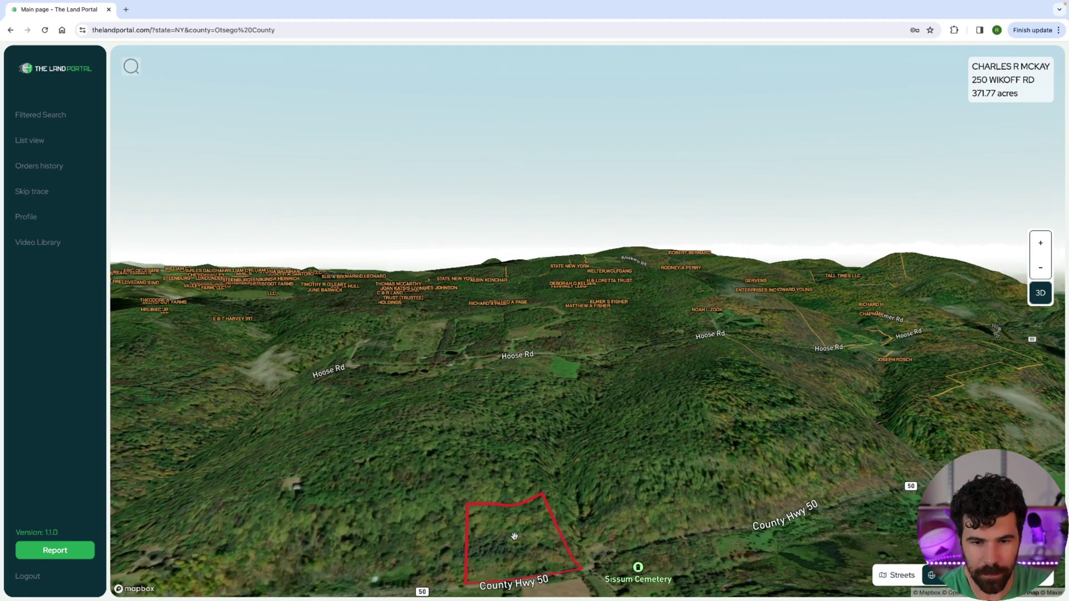
{"action": "left_click_drag", "start_coordinate": [514, 537], "coordinate": [530, 492]}
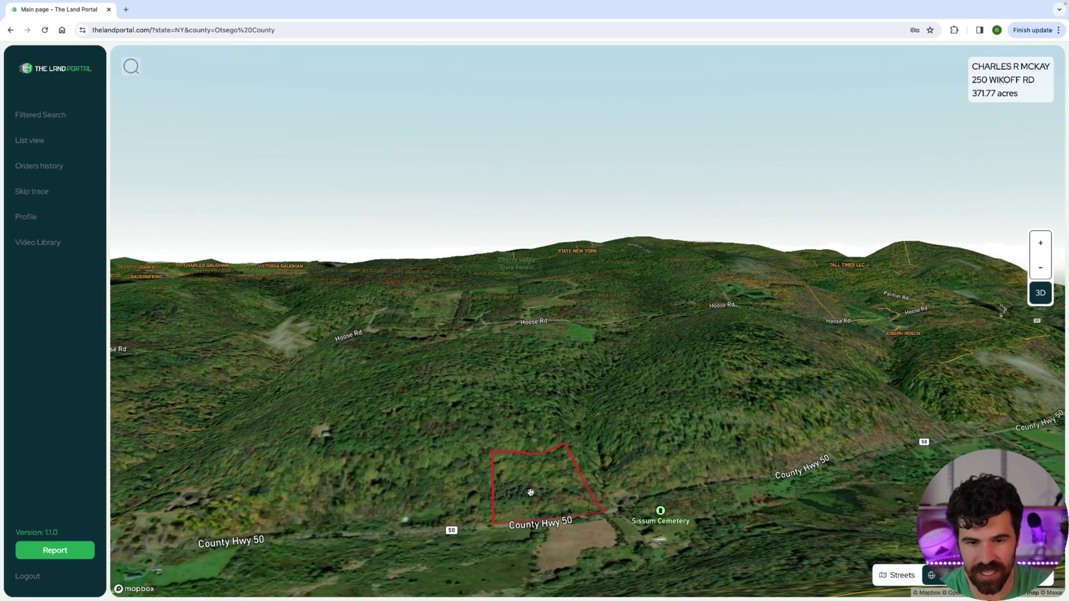
{"action": "right_click_drag", "start_coordinate": [515, 493], "coordinate": [765, 510]}
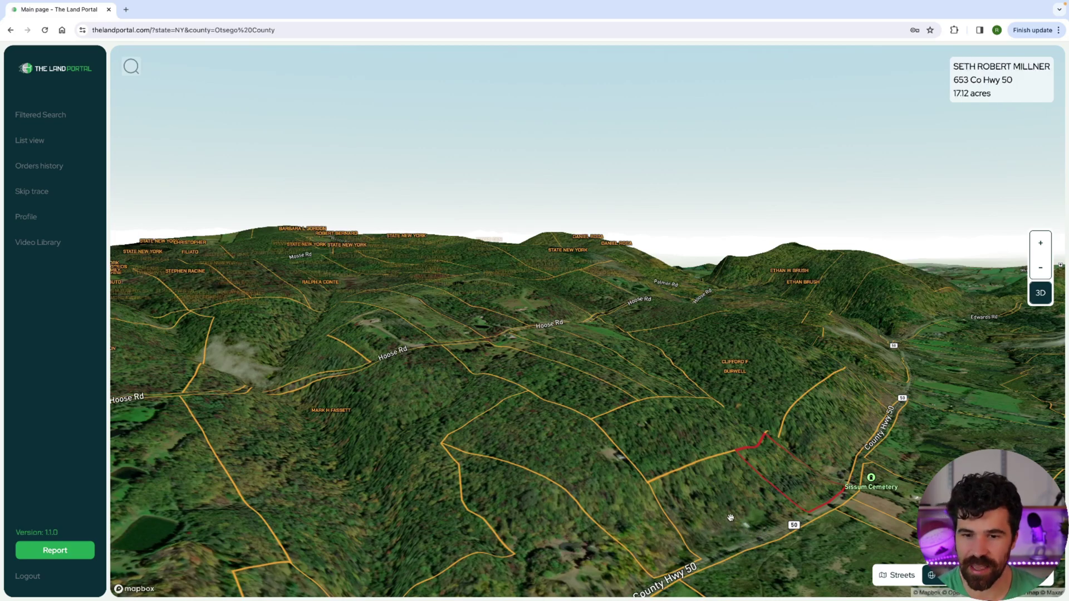
{"action": "left_click", "coordinate": [1039, 300]}
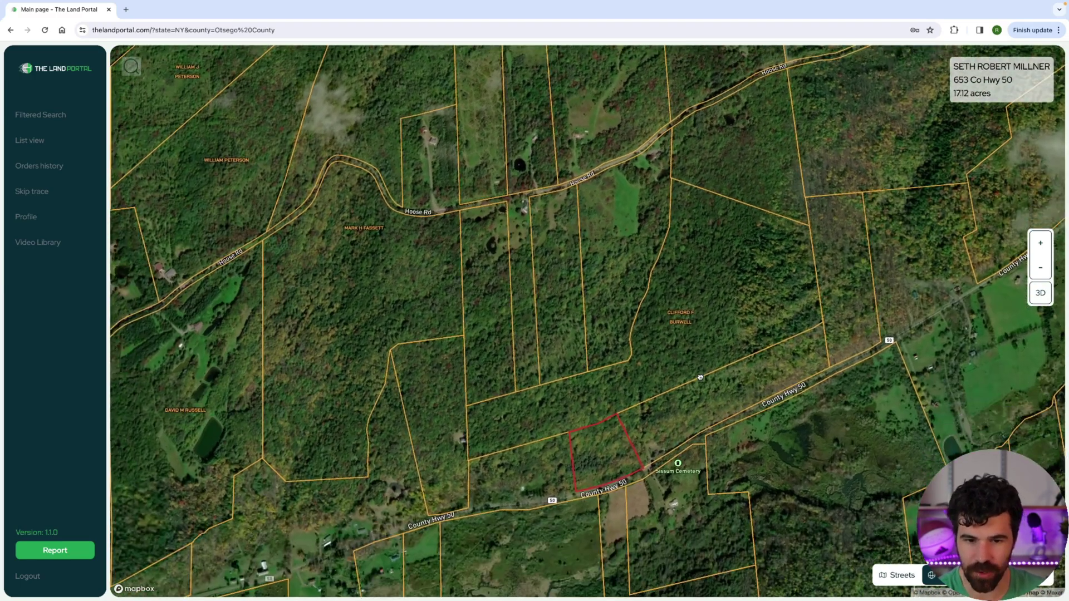
Step: Zoom in, tilt to 3D, and open the red-outlined 5.72-acre parcel's full details
{"action": "scroll", "coordinate": [562, 514], "scroll_direction": "up", "scroll_amount": 3}
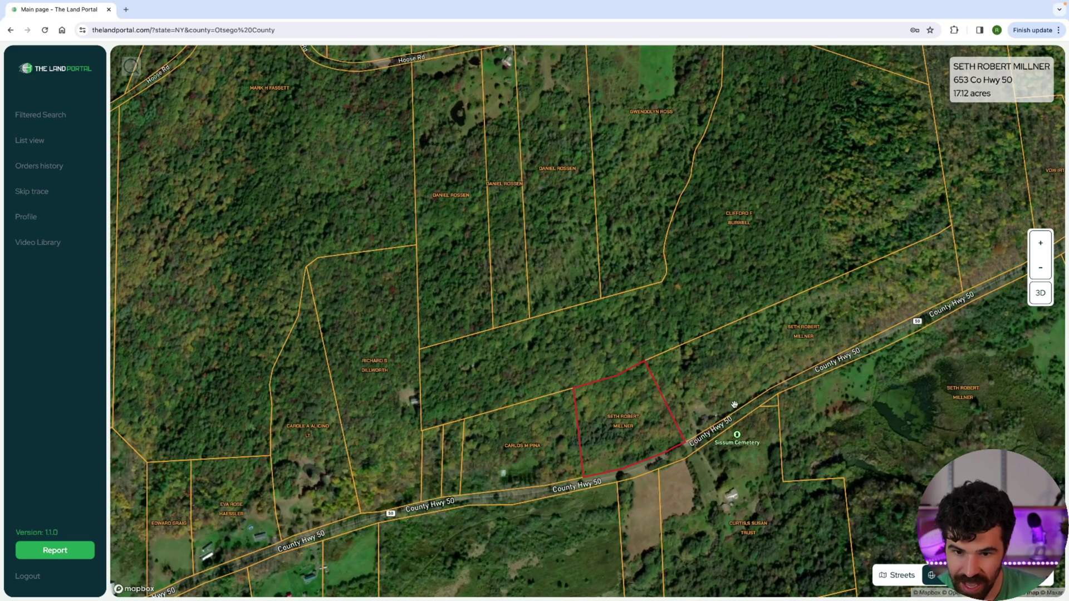
{"action": "left_click", "coordinate": [1040, 293]}
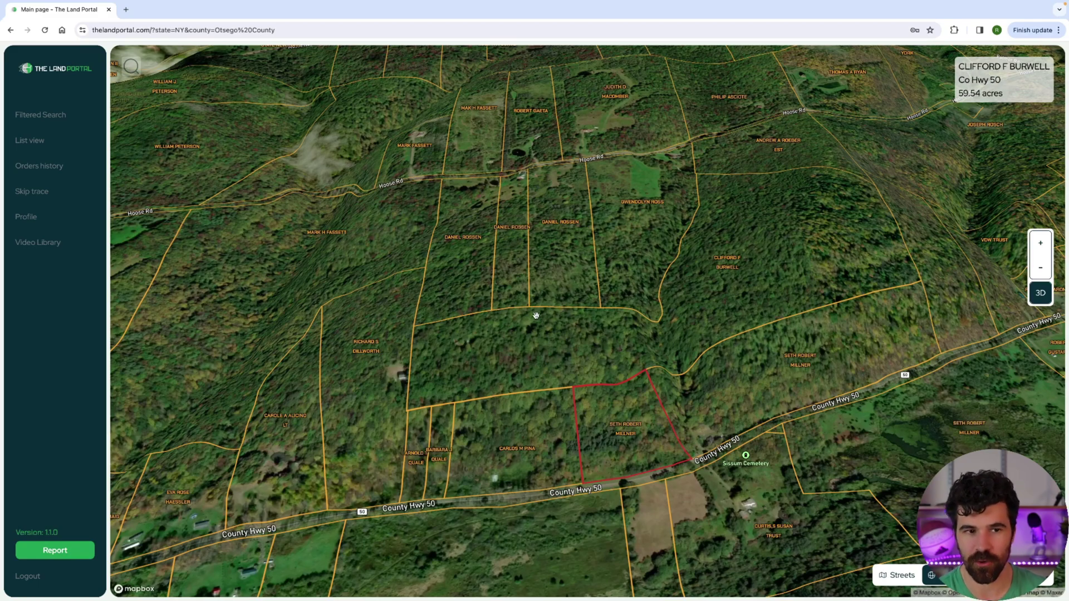
{"action": "left_click", "coordinate": [634, 438]}
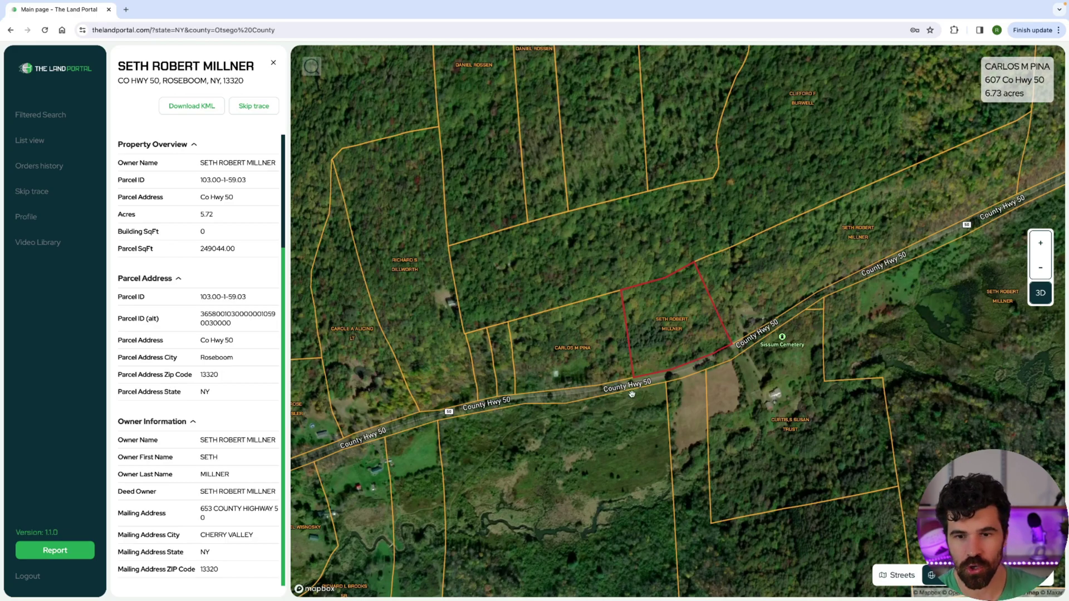
Step: Download the parcel boundary as a KML file for Google Earth Pro
{"action": "left_click", "coordinate": [190, 108]}
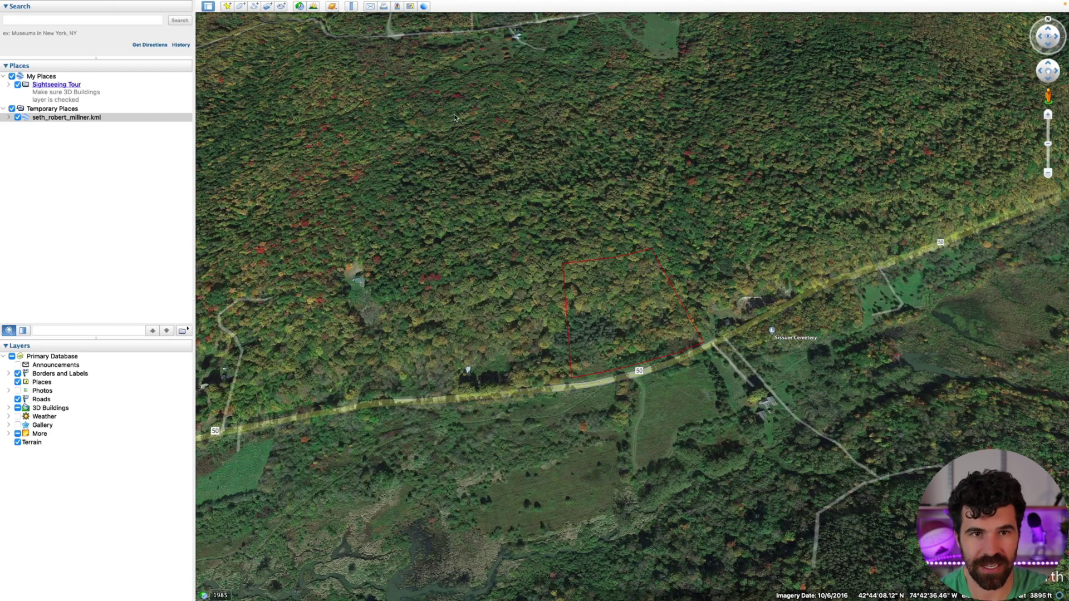
Step: Set the Ruler to Path with elevation profile and start a path on the road below the parcel
{"action": "left_click", "coordinate": [352, 6]}
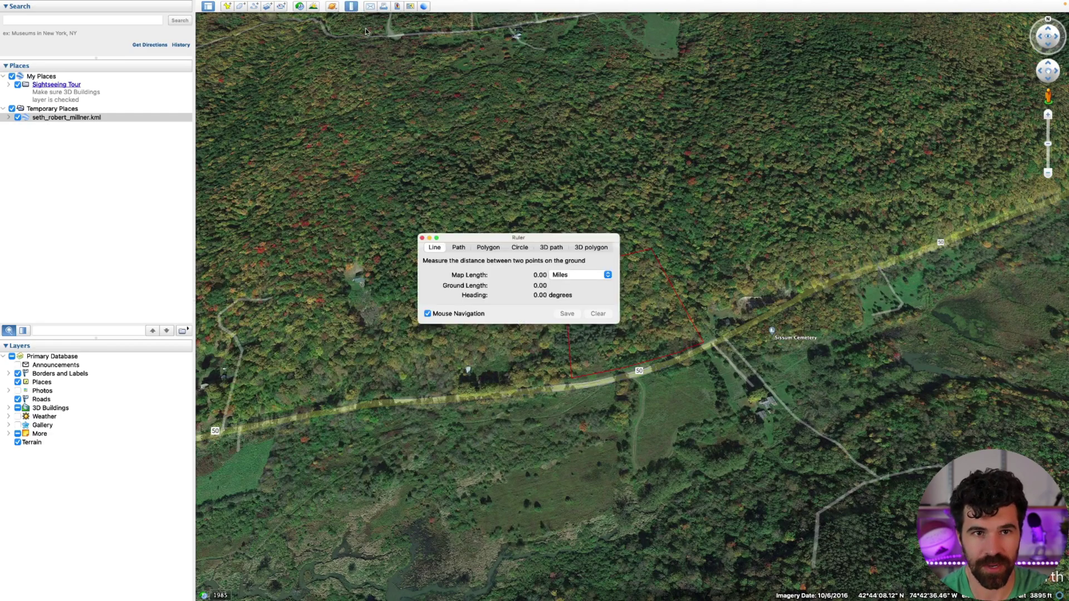
{"action": "left_click_drag", "start_coordinate": [519, 240], "coordinate": [367, 165]}
{"action": "left_click", "coordinate": [307, 172]}
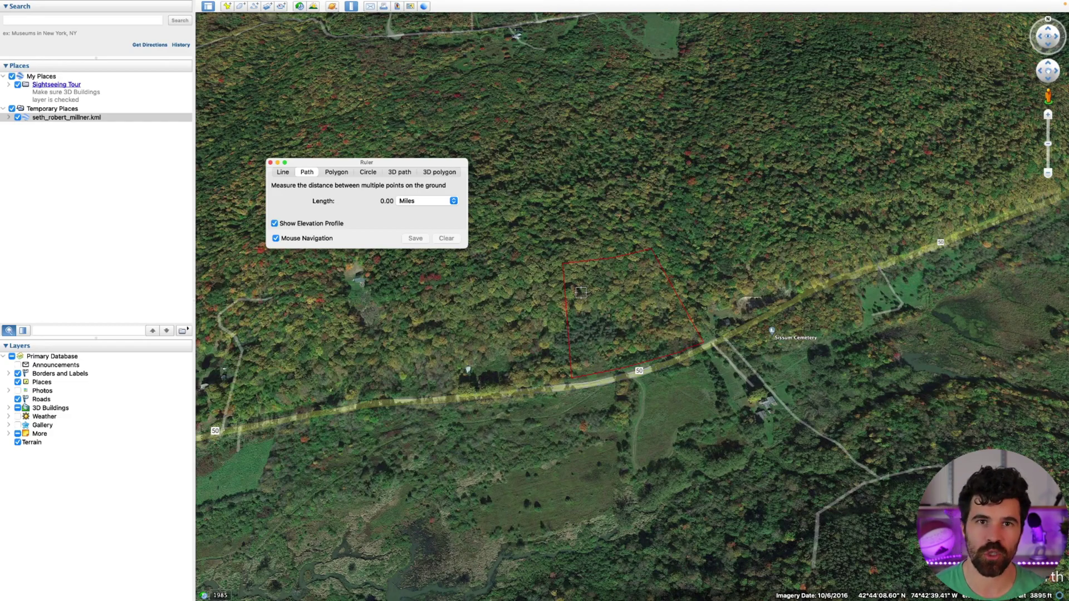
{"action": "left_click", "coordinate": [643, 369]}
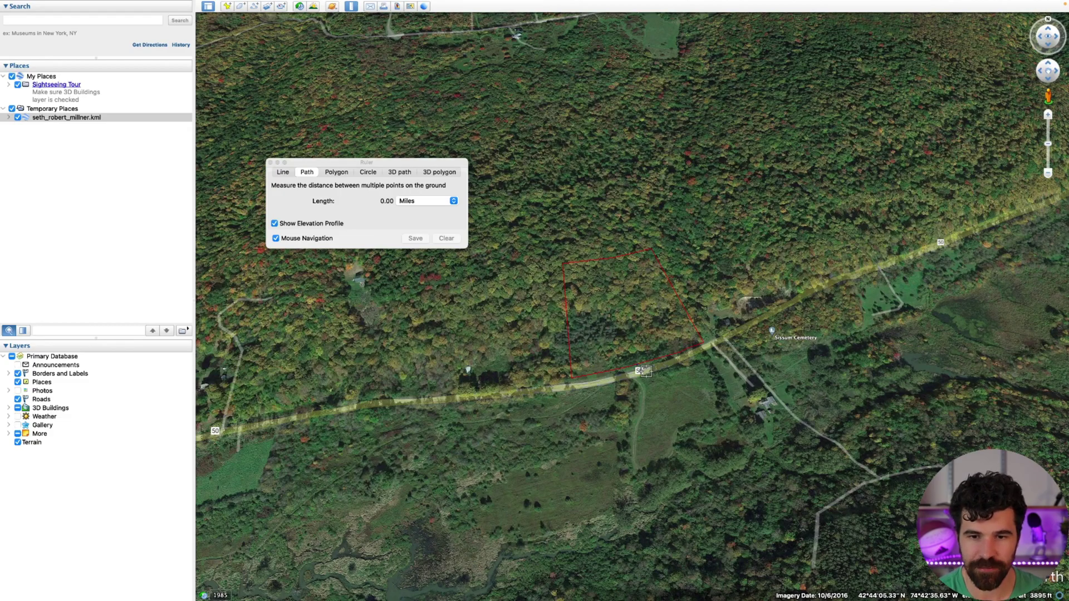
Step: End the path at the parcel's top edge, review its elevation profile, then clear it
{"action": "left_click", "coordinate": [616, 260]}
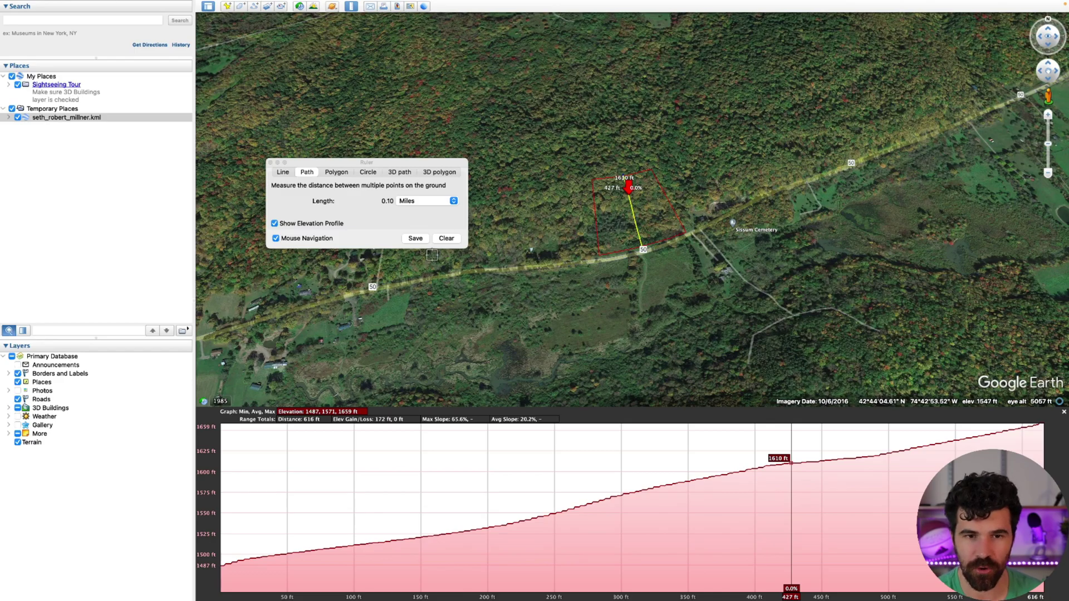
{"action": "left_click", "coordinate": [445, 239]}
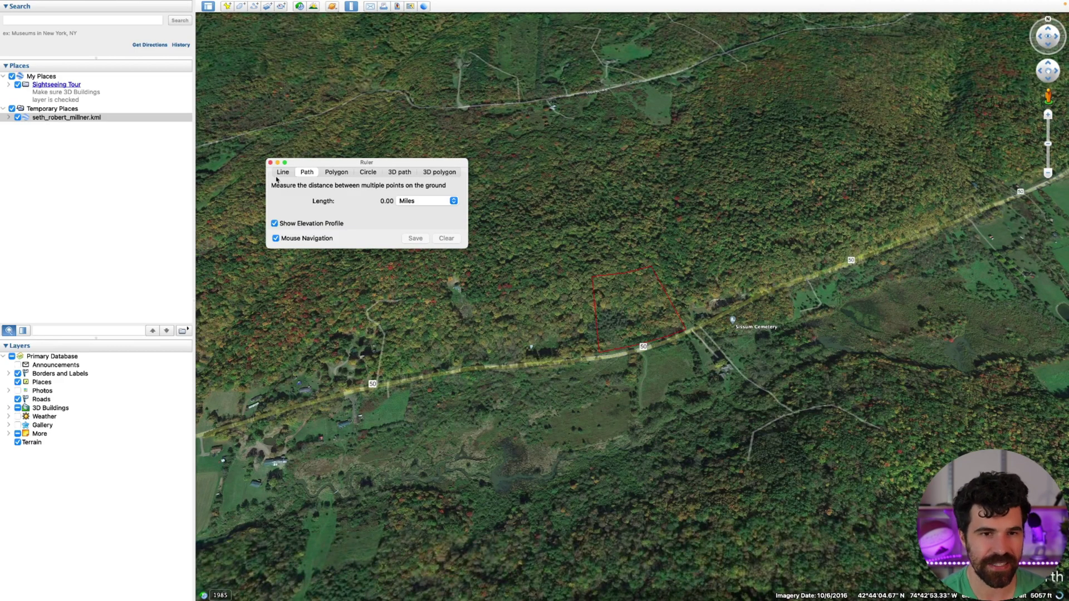
Step: Close the Ruler, re-center the parcel, and drop Pegman onto Route 50 beside it
{"action": "left_click", "coordinate": [270, 163]}
{"action": "left_click_drag", "start_coordinate": [734, 306], "coordinate": [699, 258]}
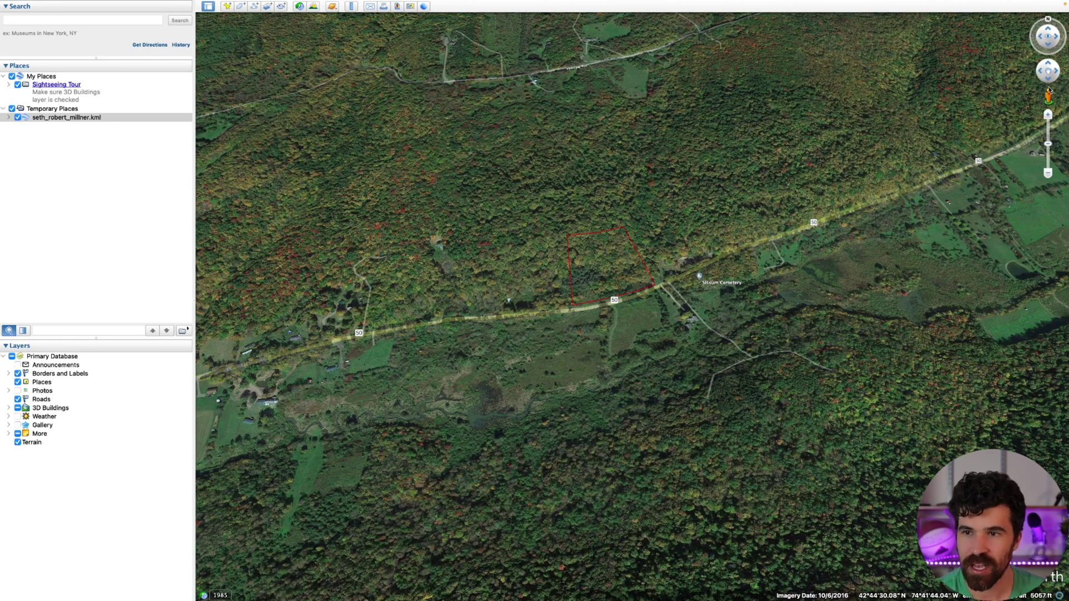
{"action": "left_click_drag", "start_coordinate": [709, 221], "coordinate": [613, 295]}
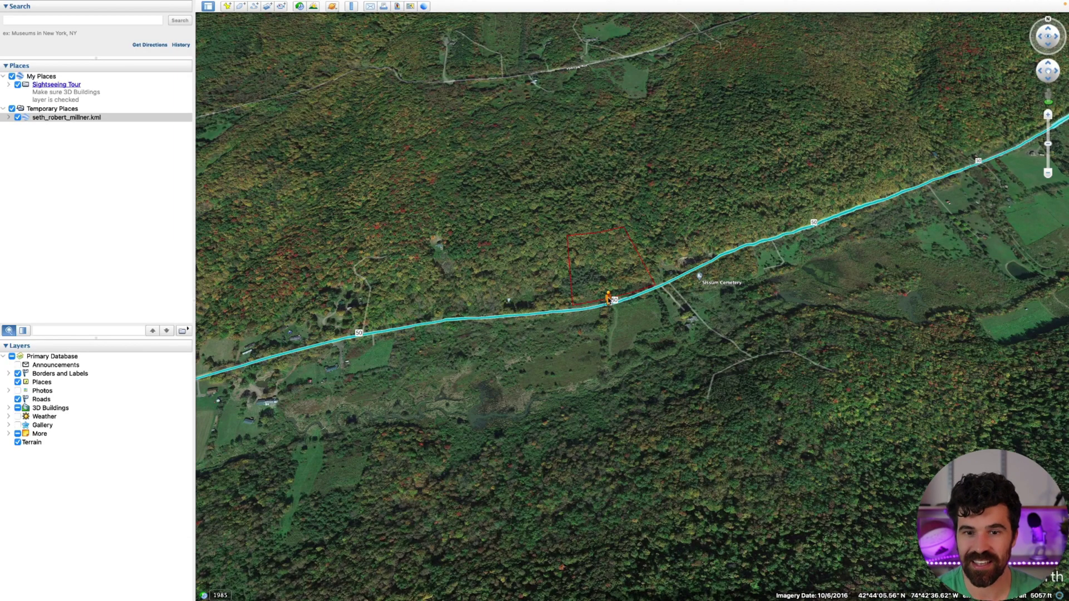
{"action": "left_click_drag", "start_coordinate": [609, 299], "coordinate": [610, 300]}
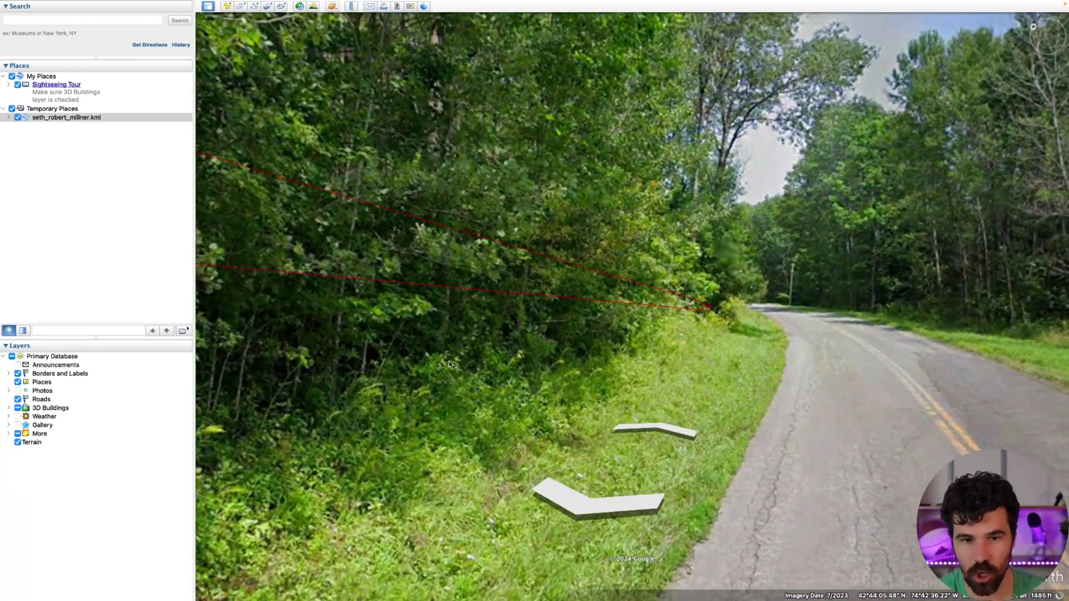
Step: Step through panoramas along the parcel's Route 50 frontage, then exit Street View
{"action": "left_click_drag", "start_coordinate": [449, 361], "coordinate": [686, 362]}
{"action": "double_click", "coordinate": [686, 362]}
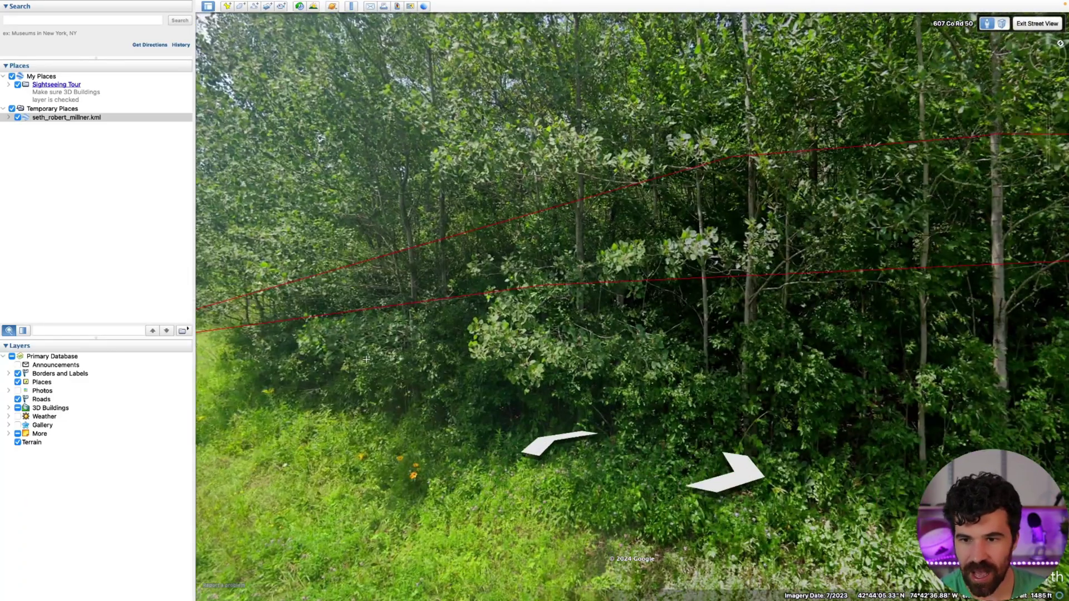
{"action": "double_click", "coordinate": [365, 360]}
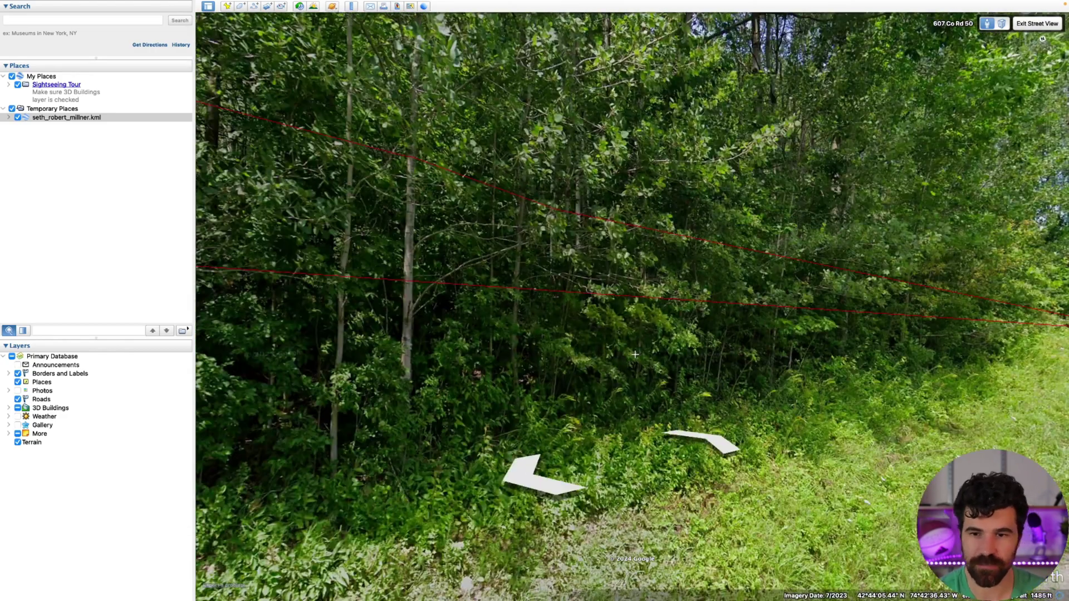
{"action": "double_click", "coordinate": [635, 354]}
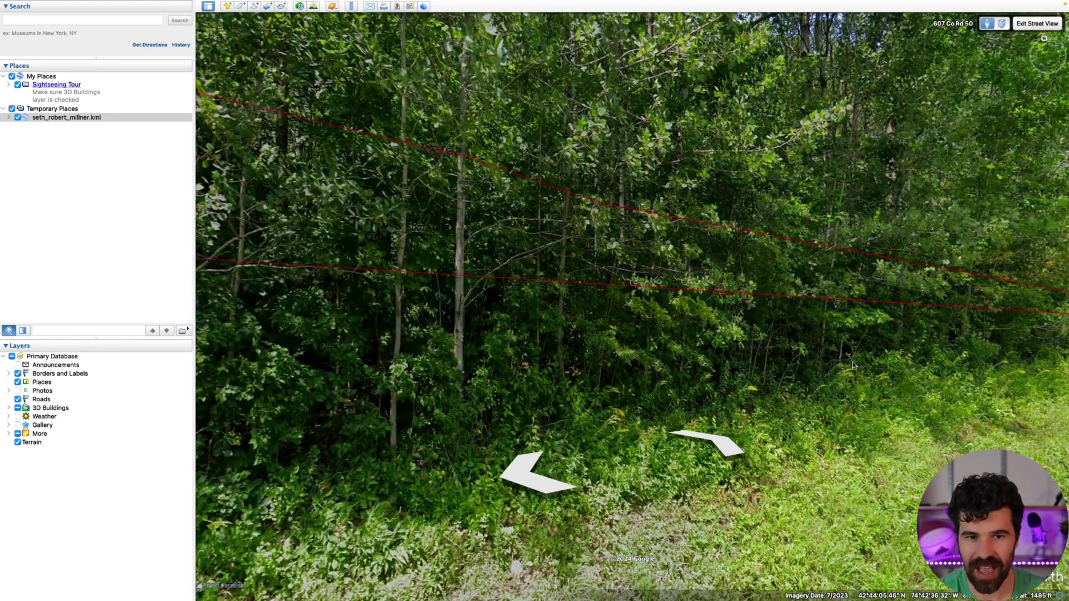
{"action": "double_click", "coordinate": [853, 362]}
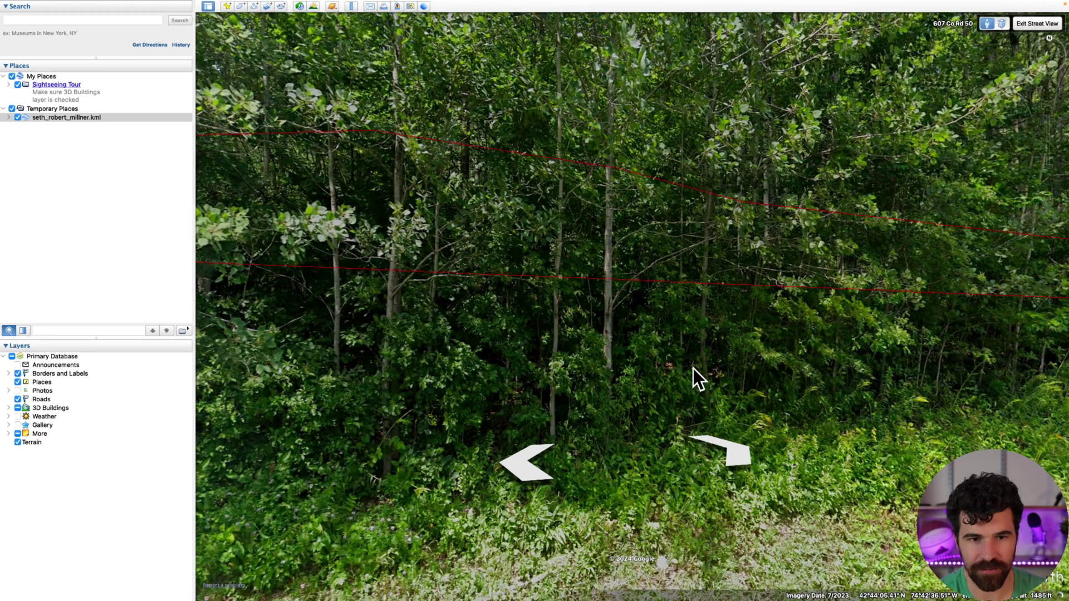
{"action": "double_click", "coordinate": [693, 368]}
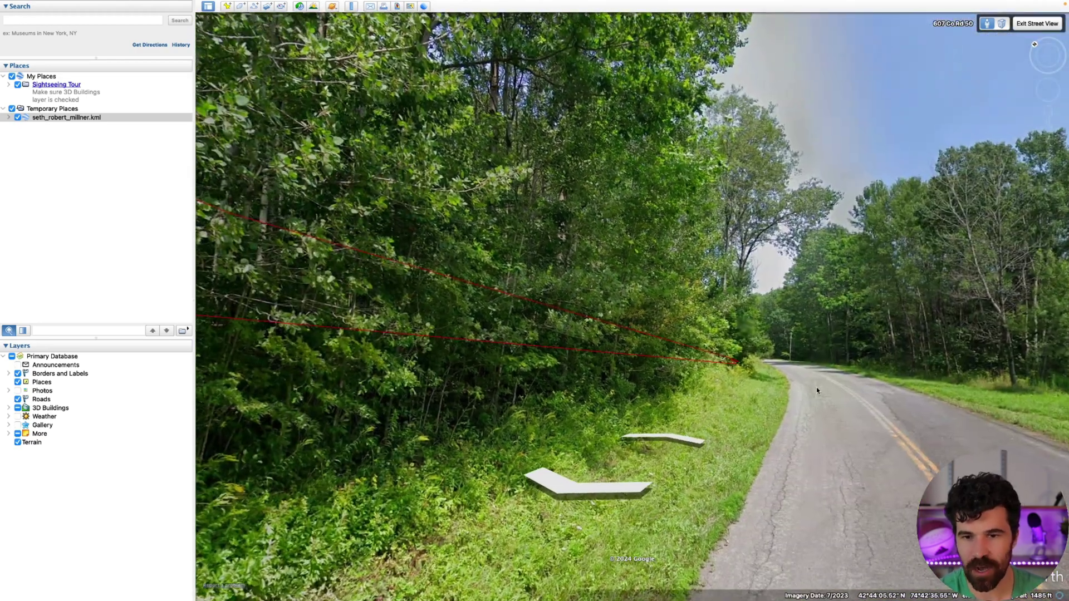
{"action": "double_click", "coordinate": [808, 375]}
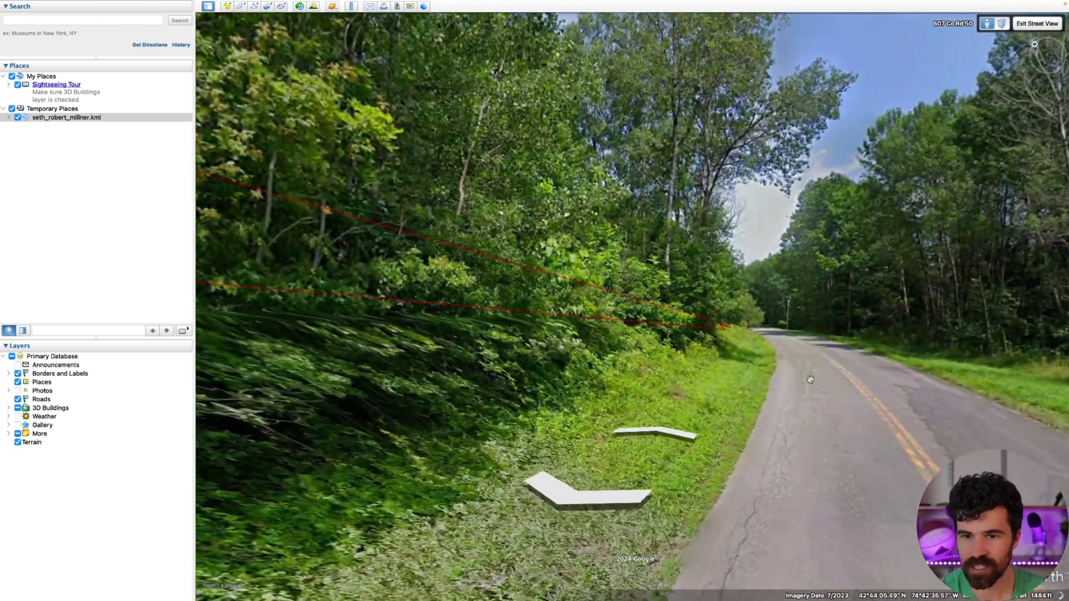
{"action": "double_click", "coordinate": [810, 379]}
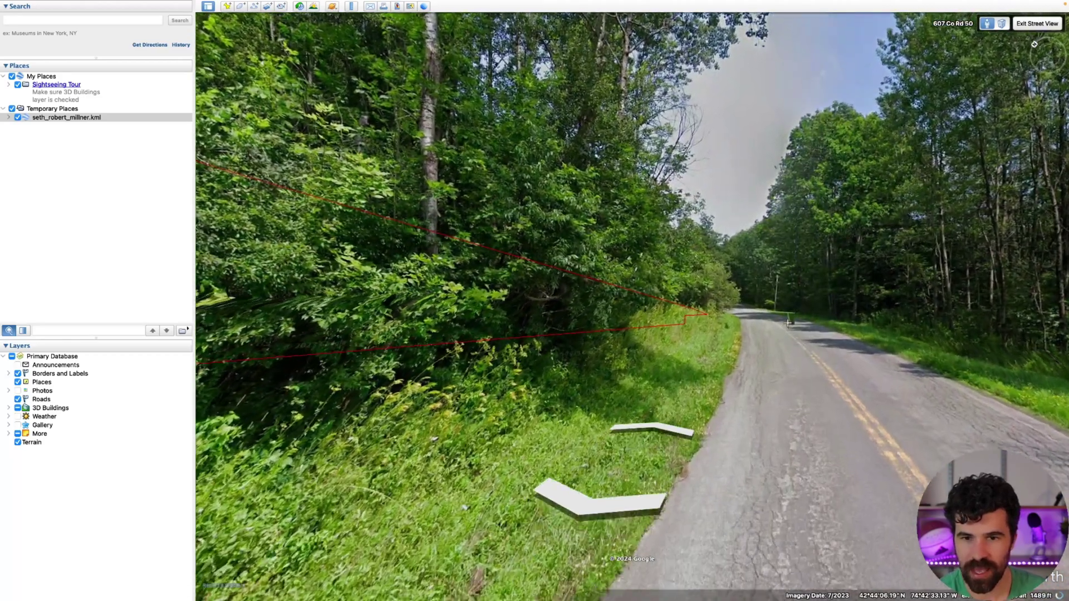
{"action": "double_click", "coordinate": [788, 323]}
{"action": "left_click", "coordinate": [1023, 25]}
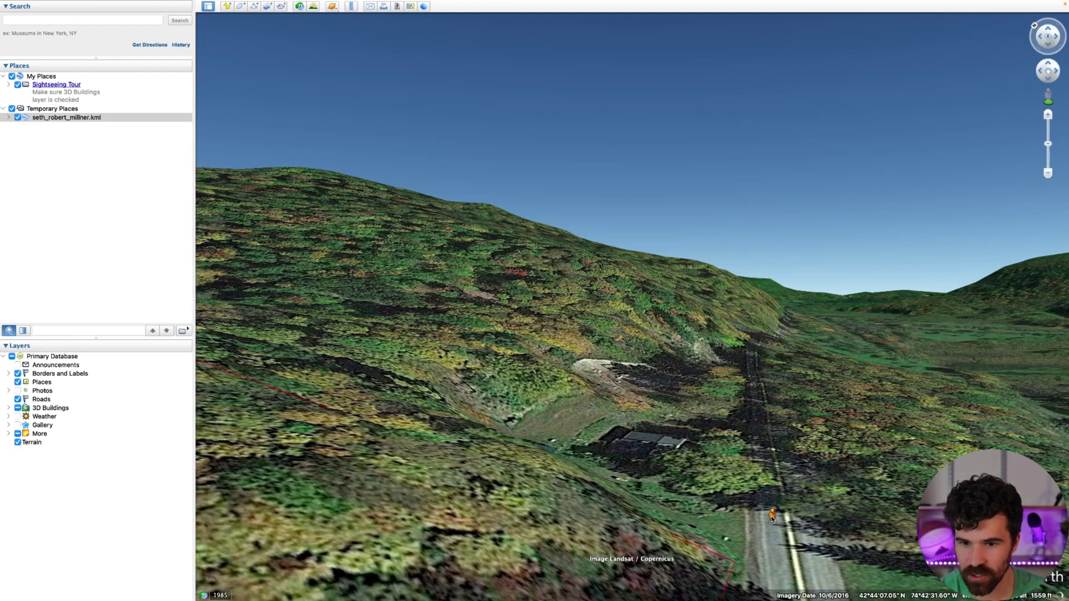
Step: Enter Street View further along Co Rd 50 at the house and mailbox, facing the parcel trees
{"action": "left_click_drag", "start_coordinate": [771, 501], "coordinate": [772, 500]}
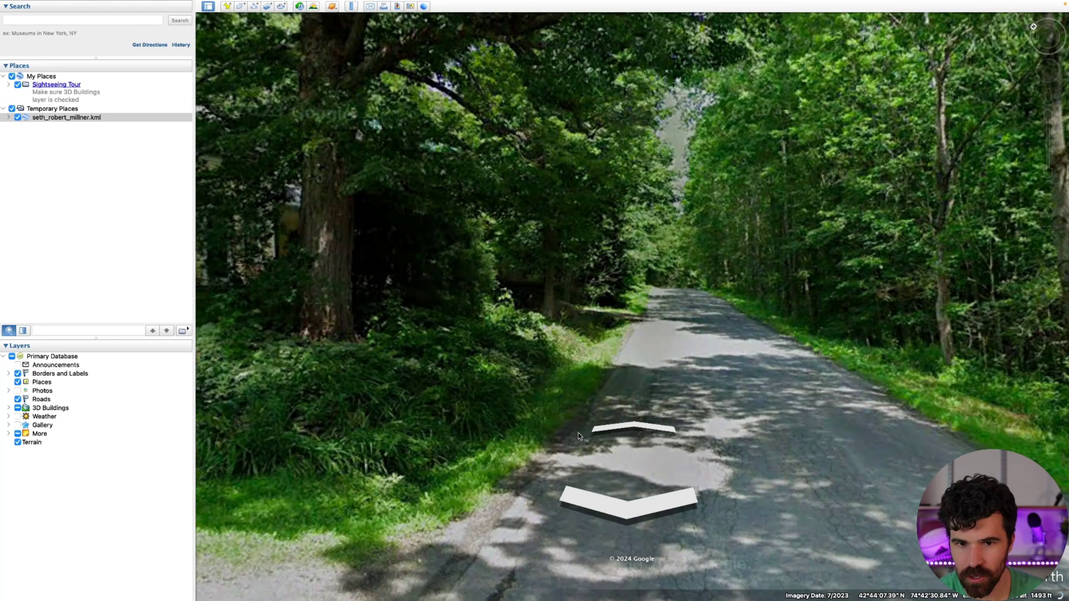
{"action": "left_click_drag", "start_coordinate": [577, 432], "coordinate": [738, 378]}
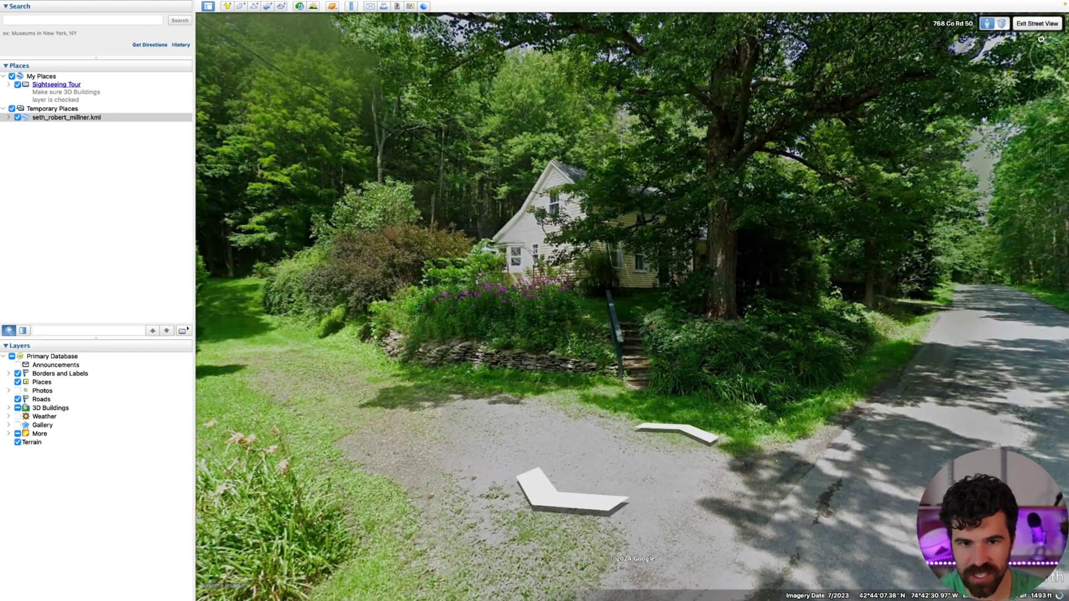
{"action": "left_click", "coordinate": [606, 407]}
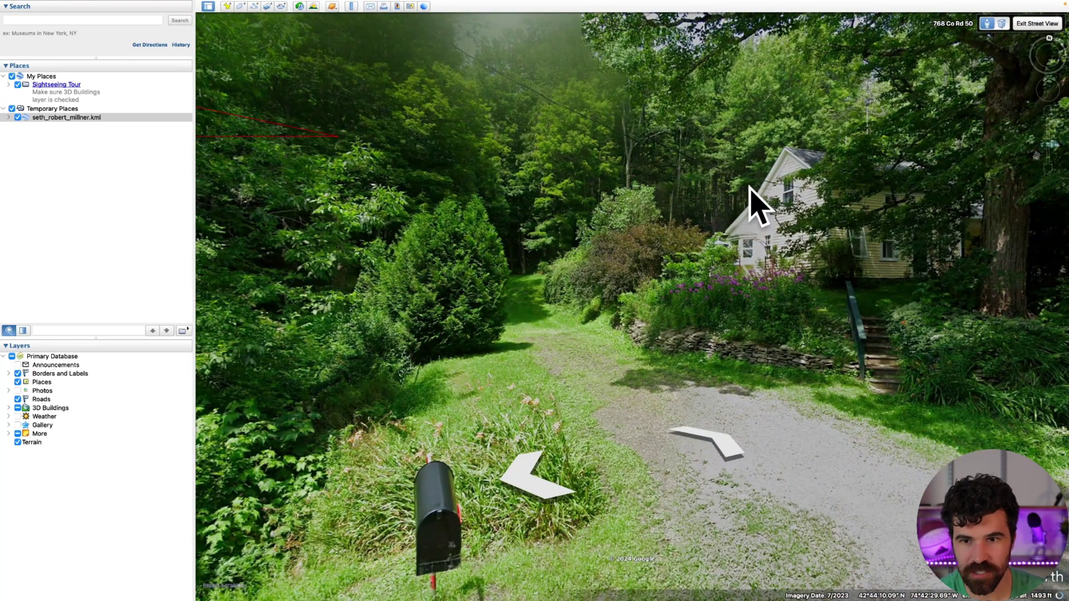
{"action": "left_click_drag", "start_coordinate": [479, 305], "coordinate": [796, 299]}
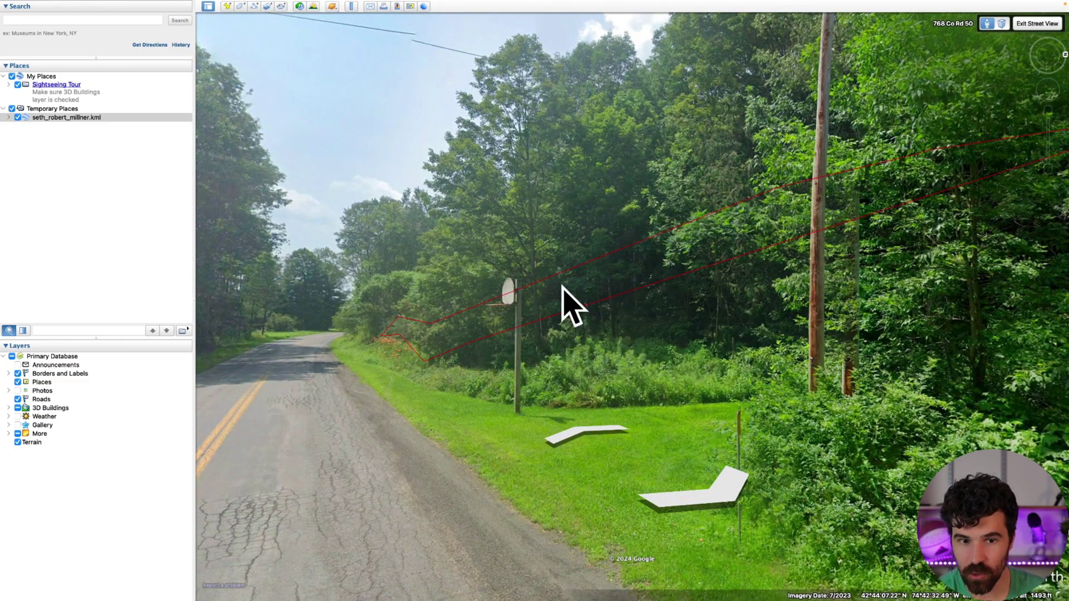
Step: Walk along Co Rd 50 past the driveway and house toward the hoop and utility pole
{"action": "left_click", "coordinate": [680, 353]}
{"action": "left_click", "coordinate": [520, 335]}
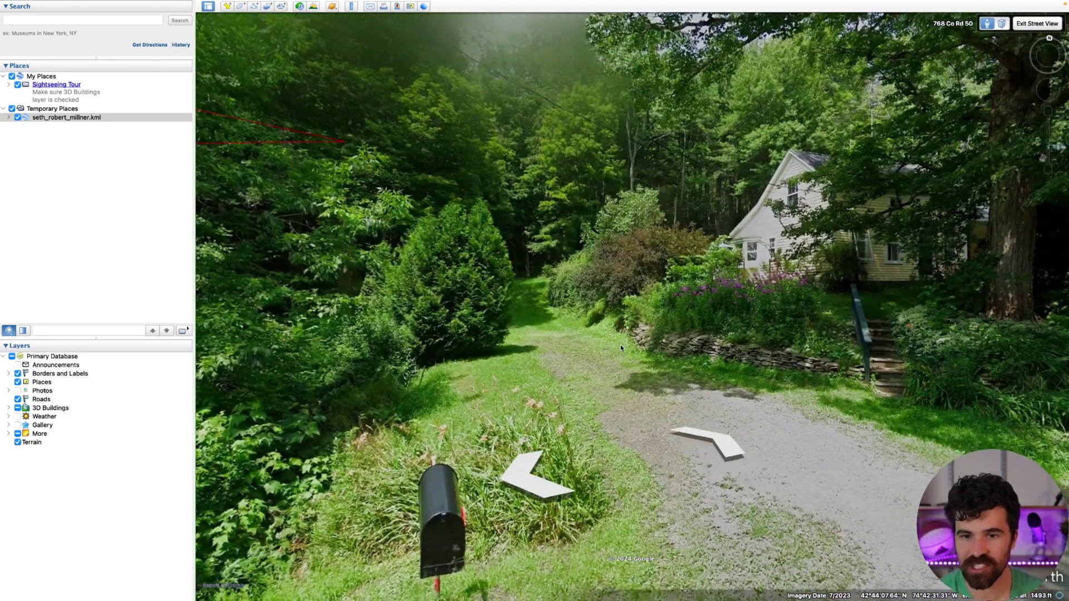
{"action": "left_click", "coordinate": [620, 345]}
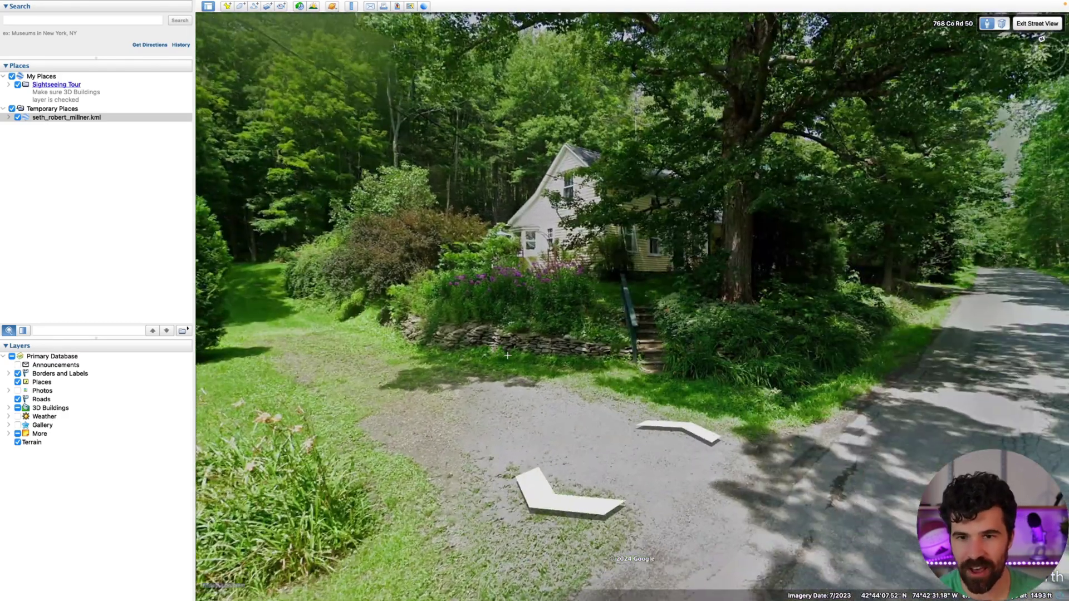
{"action": "left_click", "coordinate": [507, 355]}
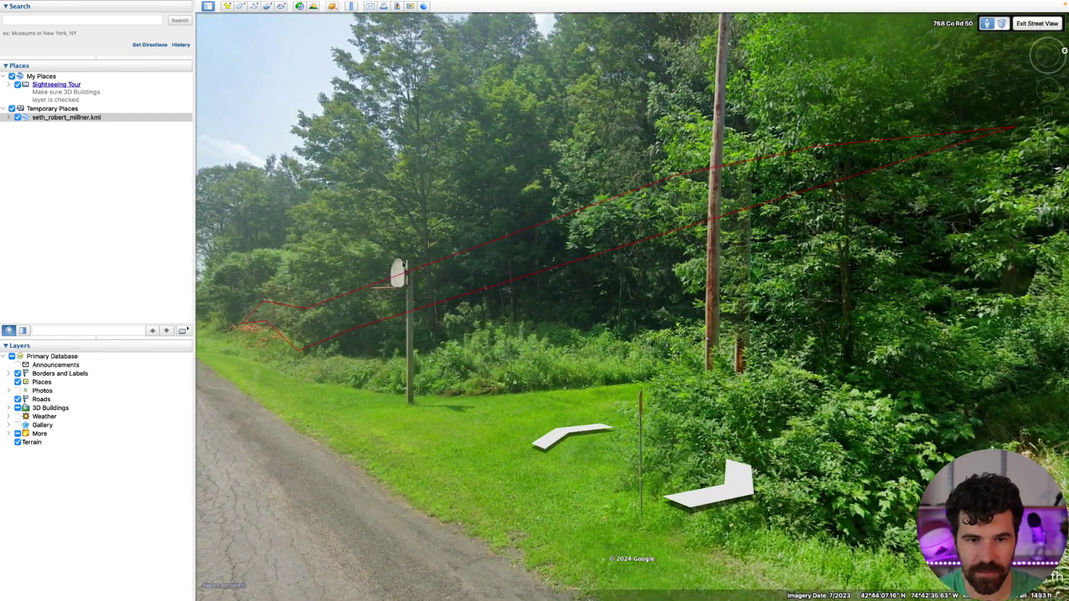
{"action": "left_click", "coordinate": [498, 299]}
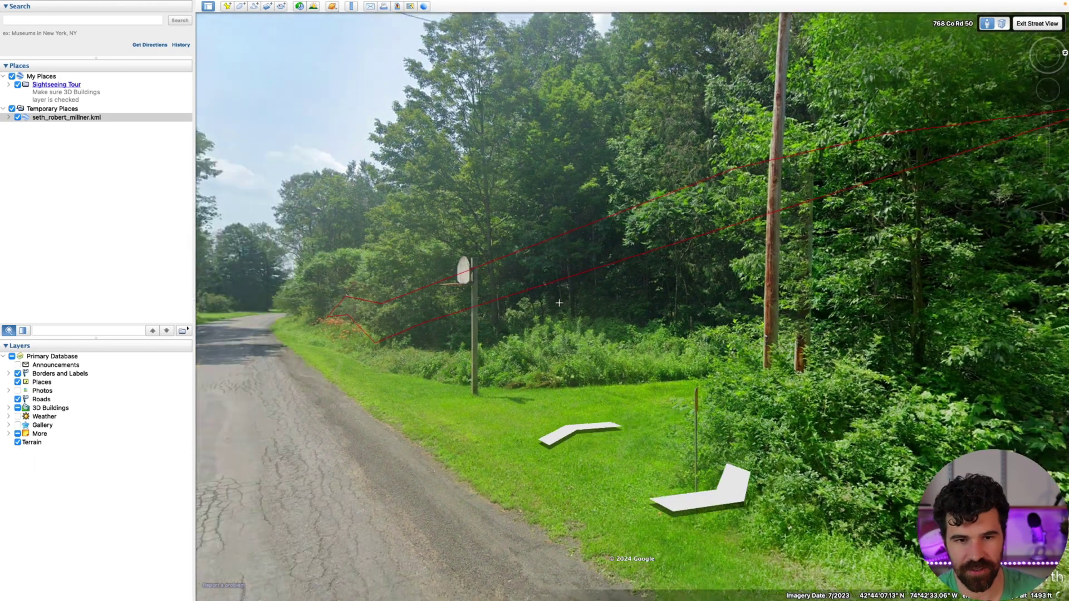
{"action": "left_click", "coordinate": [555, 357]}
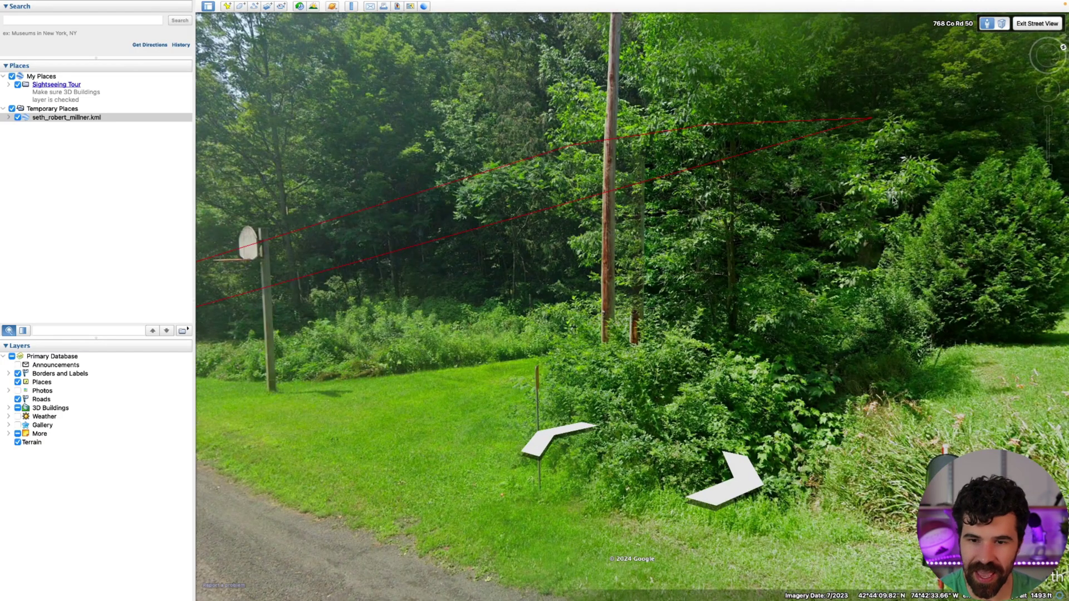